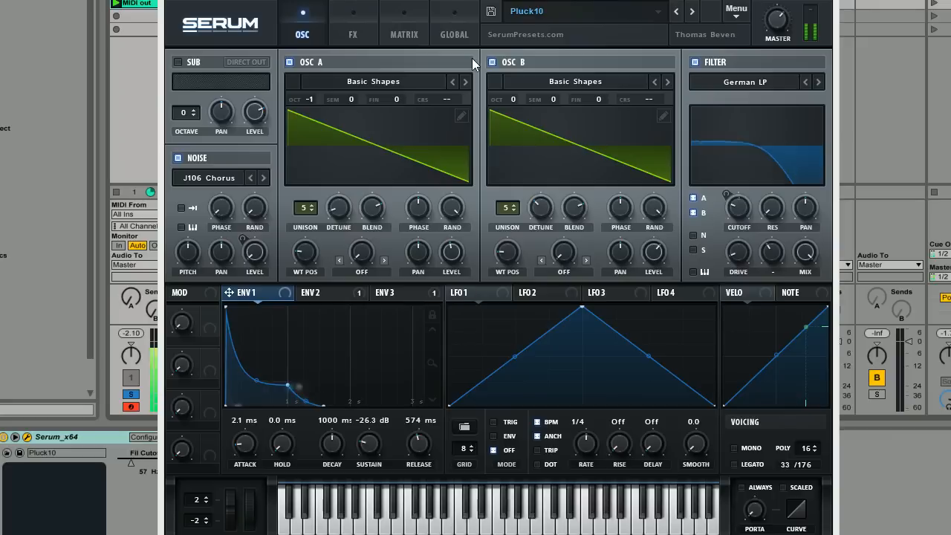
- Adjust the filter cutoff of the Pluck10 preset during playback, ending at about 86 Hz
right_click(734, 216)
click(738, 206)
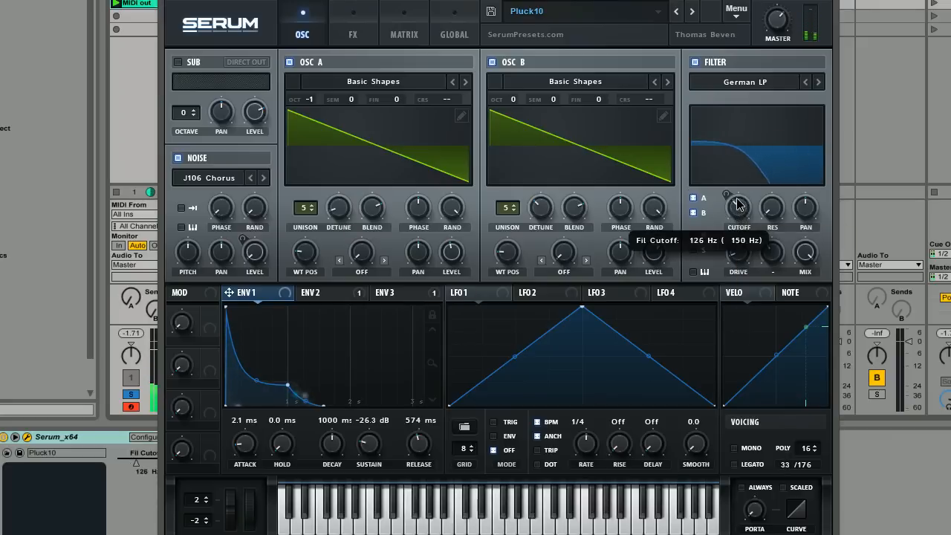
drag(738, 204, 701, 177)
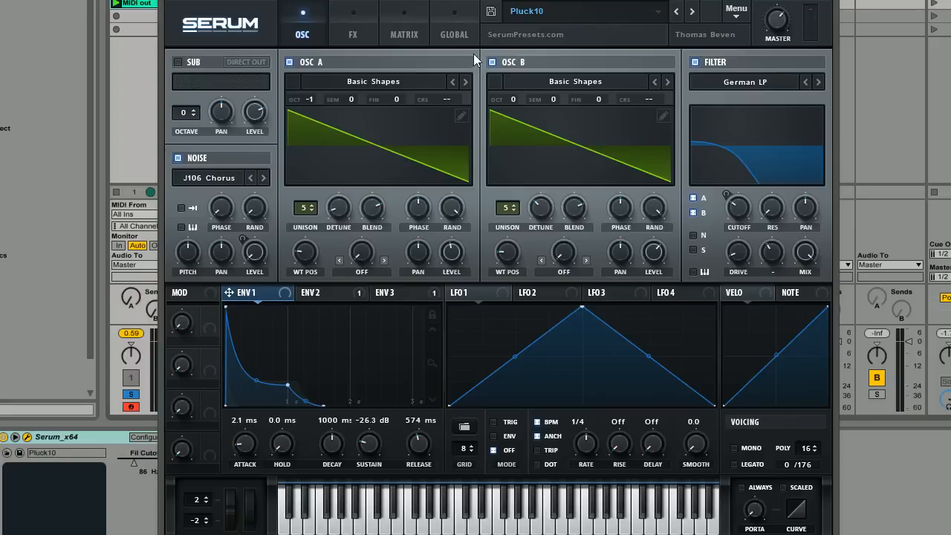
- Initialize the preset and shape envelope 1 with 966 ms decay, -20.8 dB sustain and 424 ms release
click(736, 11)
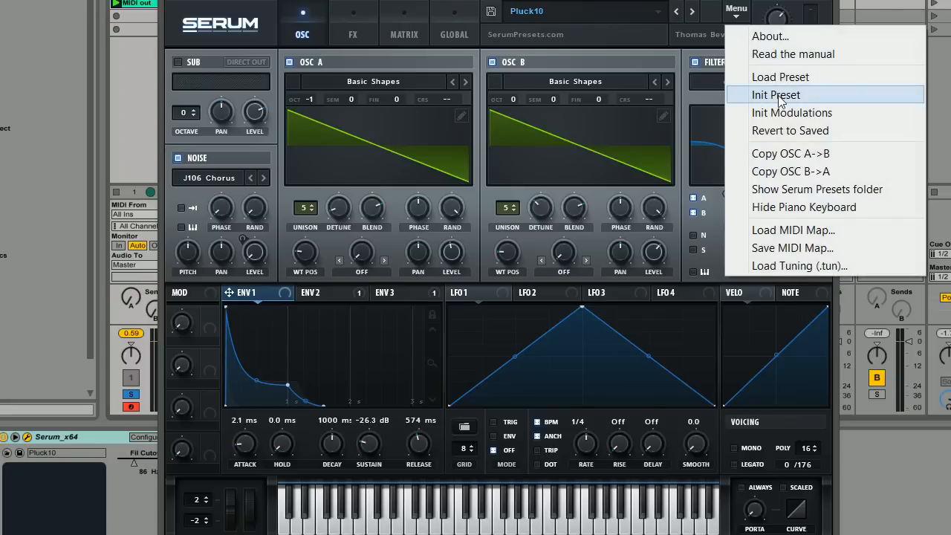
click(778, 96)
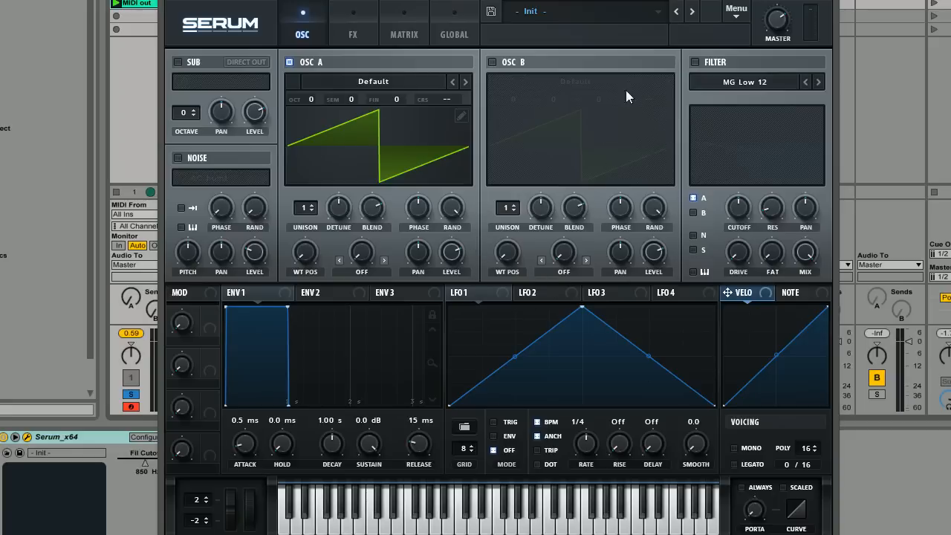
click(258, 290)
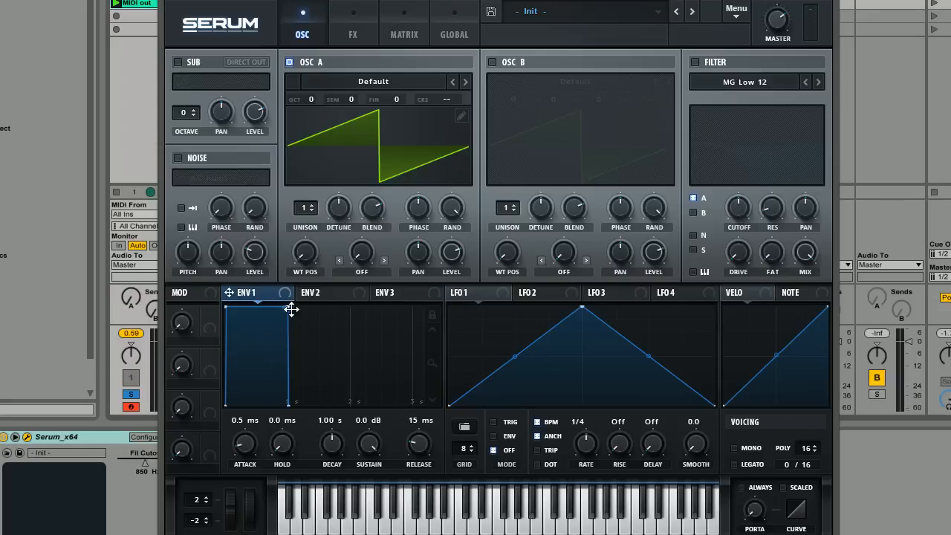
drag(292, 310, 285, 376)
drag(417, 446, 427, 422)
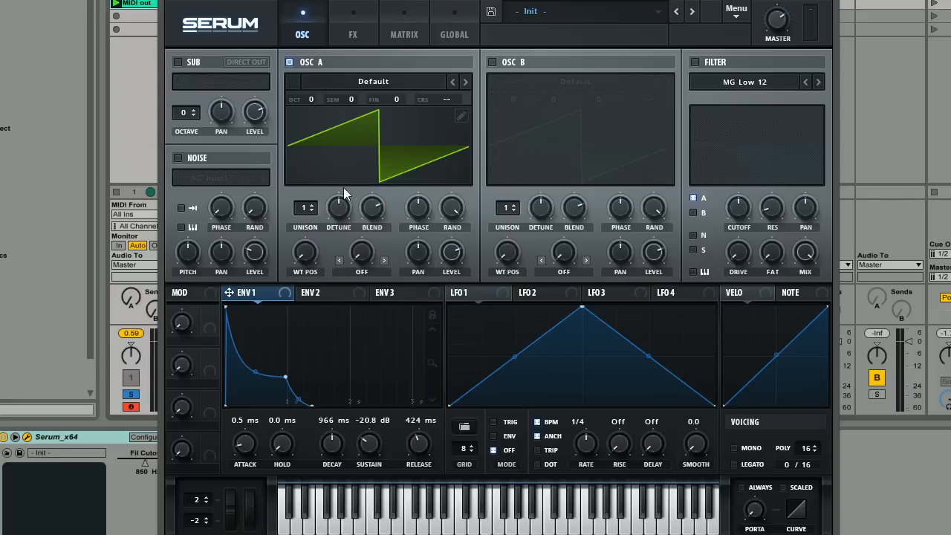
- Shape envelope 3 into a short burst with 121 ms decay and 0% sustain
click(392, 295)
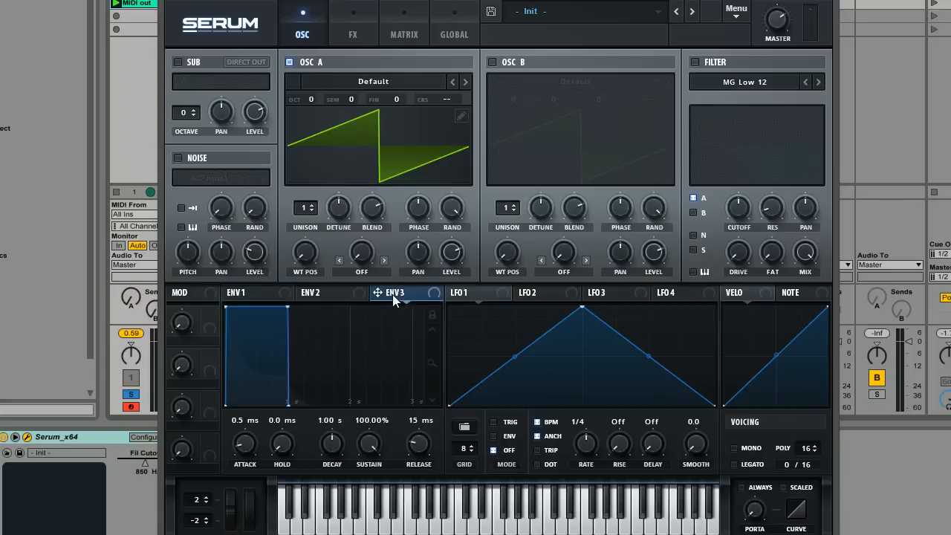
drag(289, 310, 212, 455)
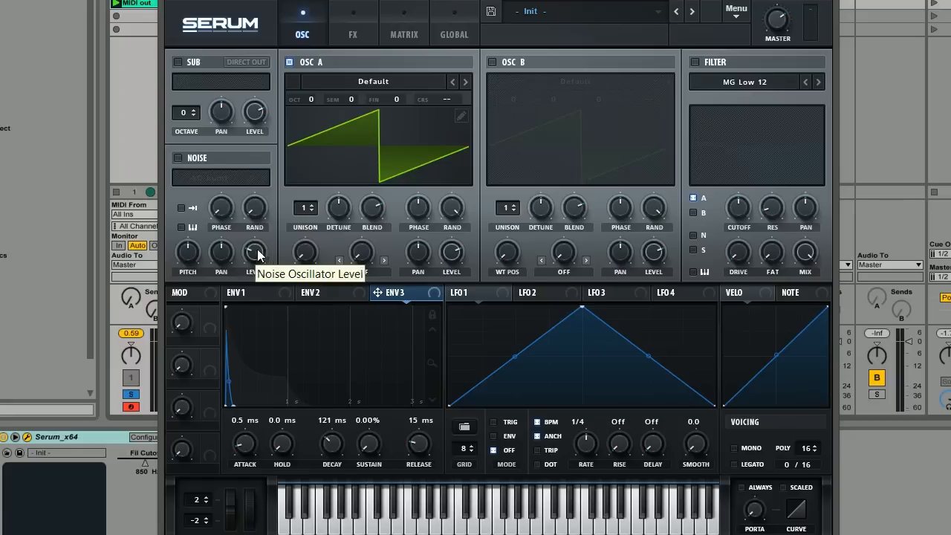
- Enable the noise oscillator with the analog J106 HP_Cho sample and modulate its level with envelope 3
click(177, 157)
click(208, 176)
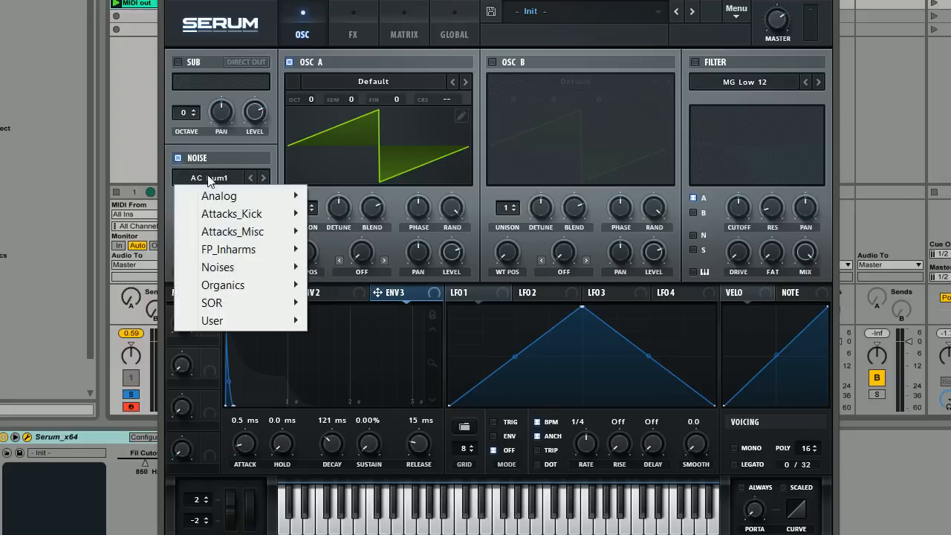
mouse_move(241, 195)
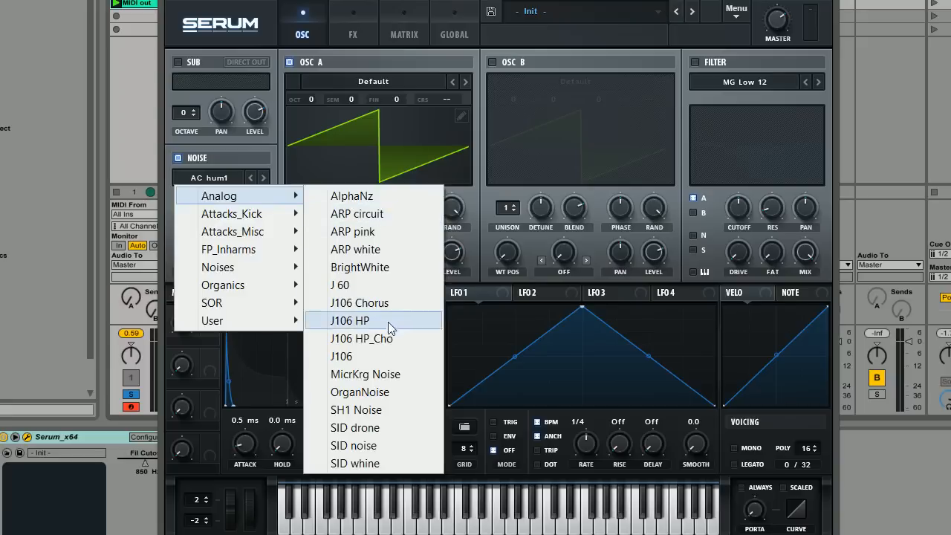
click(350, 340)
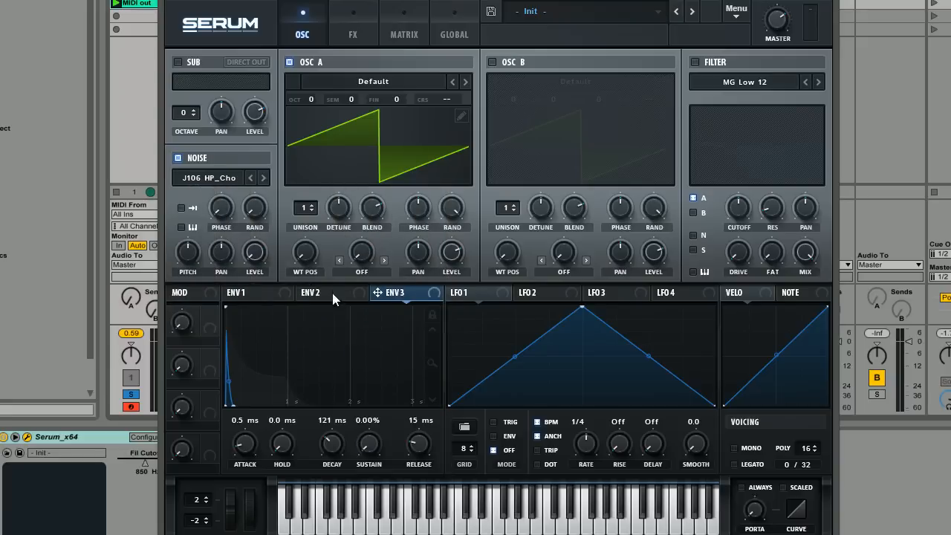
drag(377, 294, 247, 309)
click(252, 303)
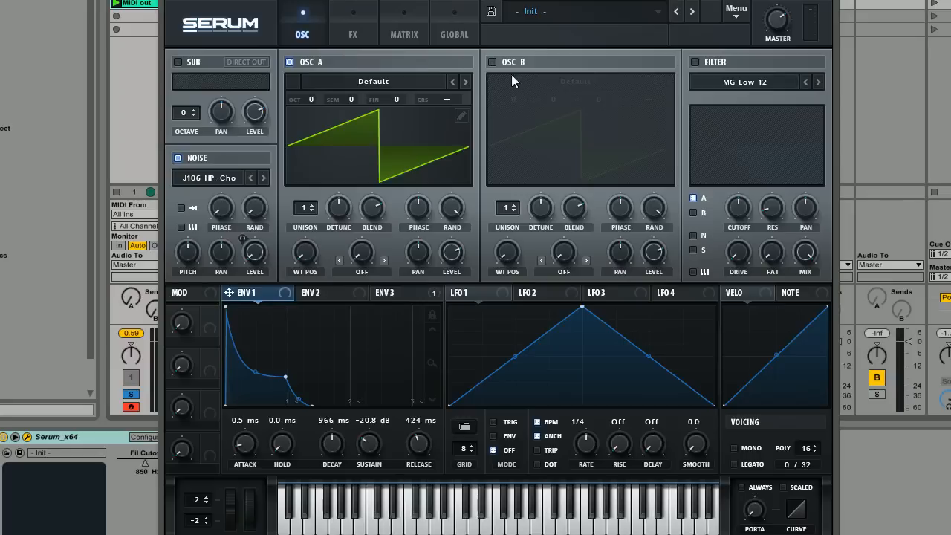
- Enable oscillator B and set oscillator A's octave to -1
click(493, 62)
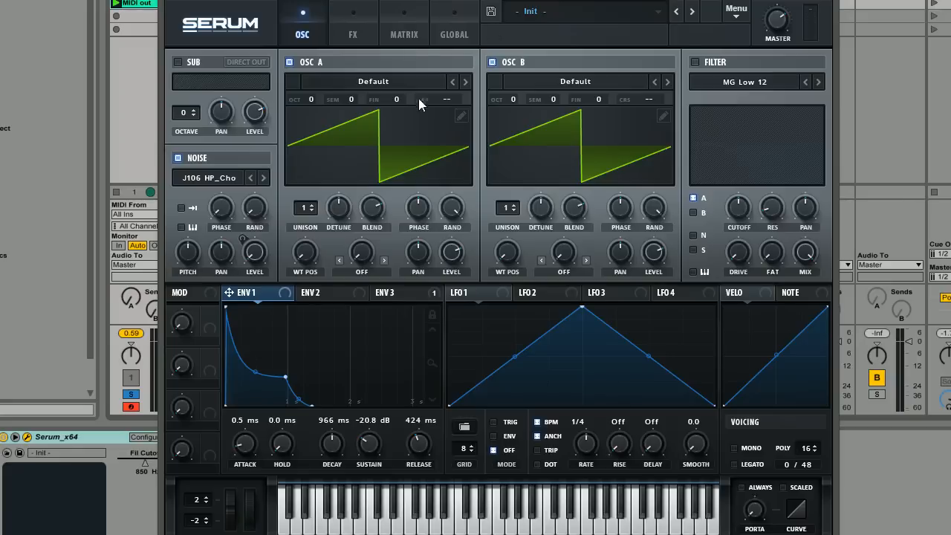
drag(311, 100, 311, 112)
- Give oscillators A and B 5 unison voices each and reduce their detune
drag(305, 216, 305, 185)
drag(508, 207, 504, 164)
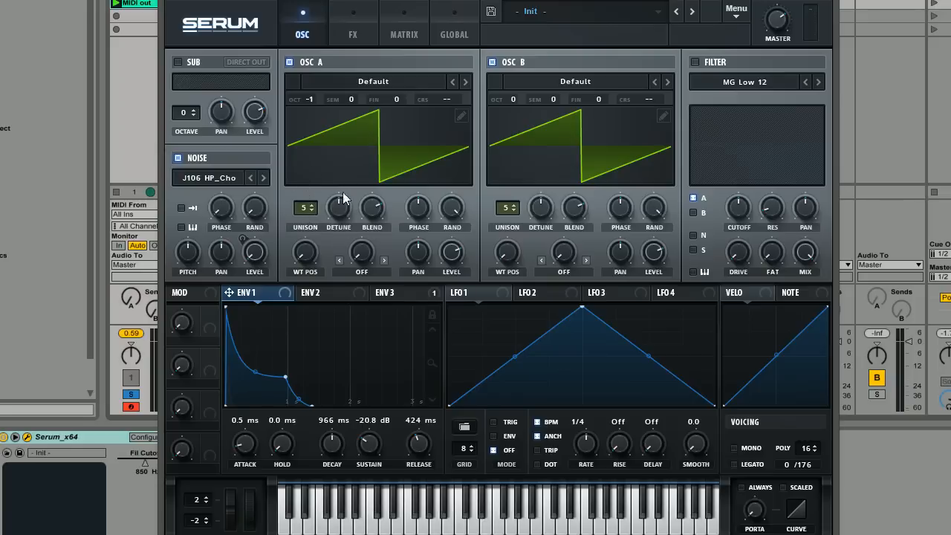
drag(319, 206, 321, 213)
drag(302, 214, 306, 171)
drag(338, 210, 329, 235)
drag(342, 212, 335, 233)
mouse_move(545, 206)
mouse_down()
mouse_move(544, 220)
mouse_move(545, 208)
mouse_up()
- Enable the filter with the German LP type and lower its cutoff to about 198 Hz
click(695, 61)
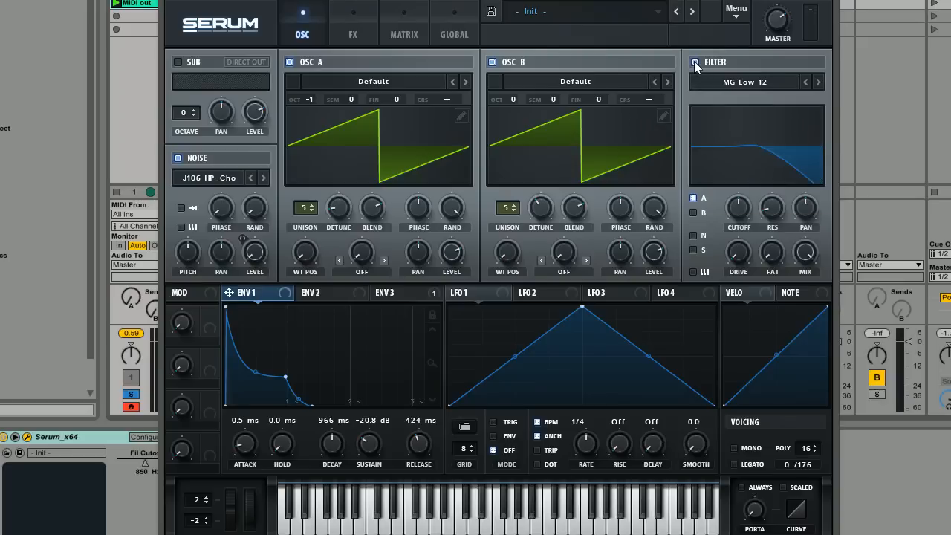
click(746, 85)
mouse_move(740, 156)
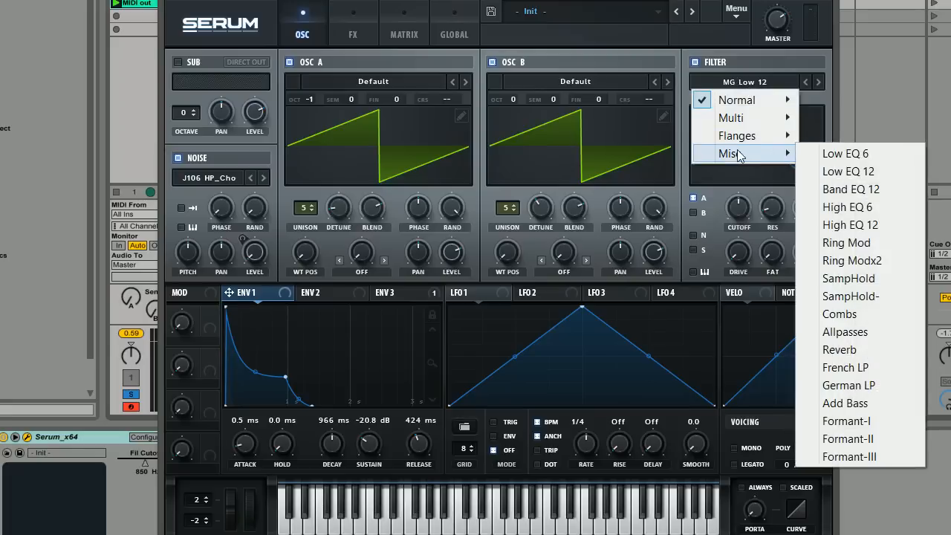
click(848, 386)
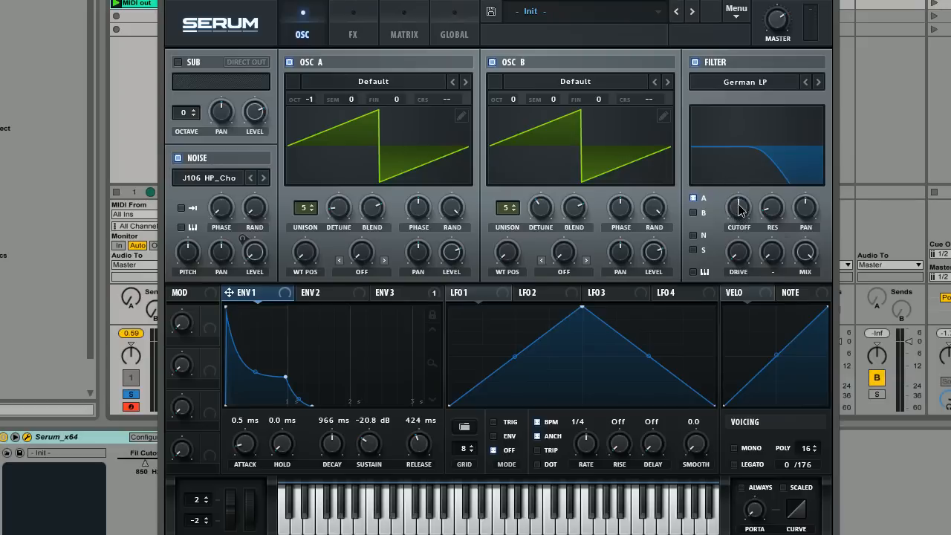
drag(739, 209, 729, 227)
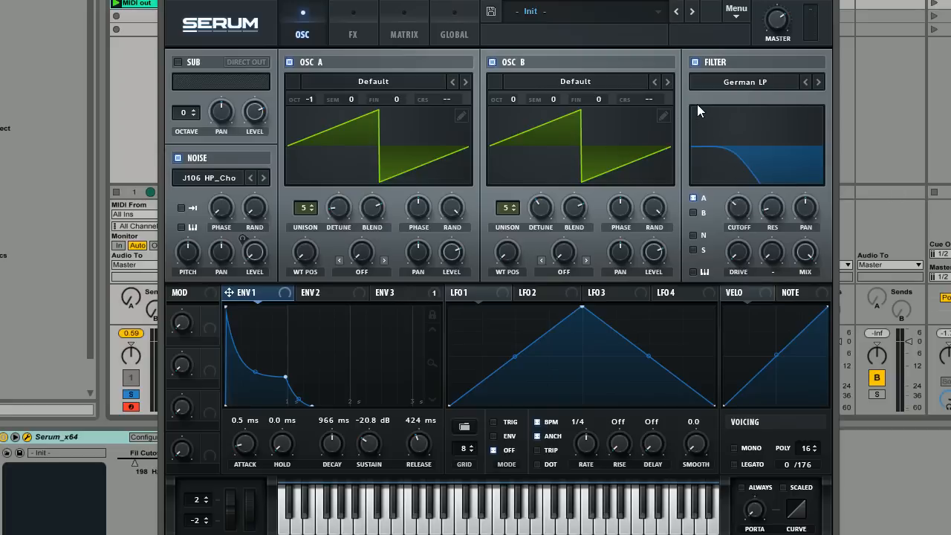
- Set envelope 1 to 1.05 s decay and -20.4 dB sustain, and assign it to the filter cutoff
drag(287, 377, 290, 376)
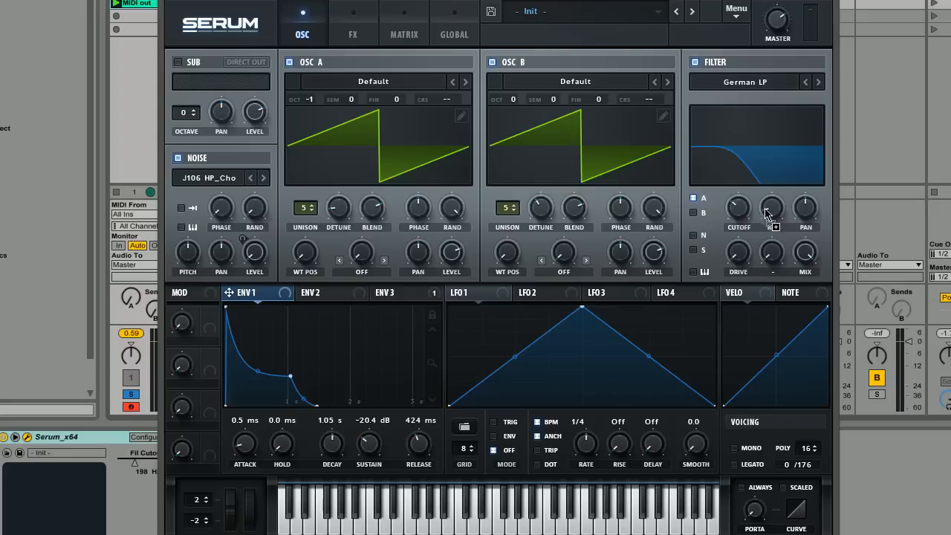
drag(767, 214, 736, 205)
right_click(737, 214)
click(457, 302)
- Route oscillator B through the filter and adjust the master volume while auditioning the pluck
click(694, 214)
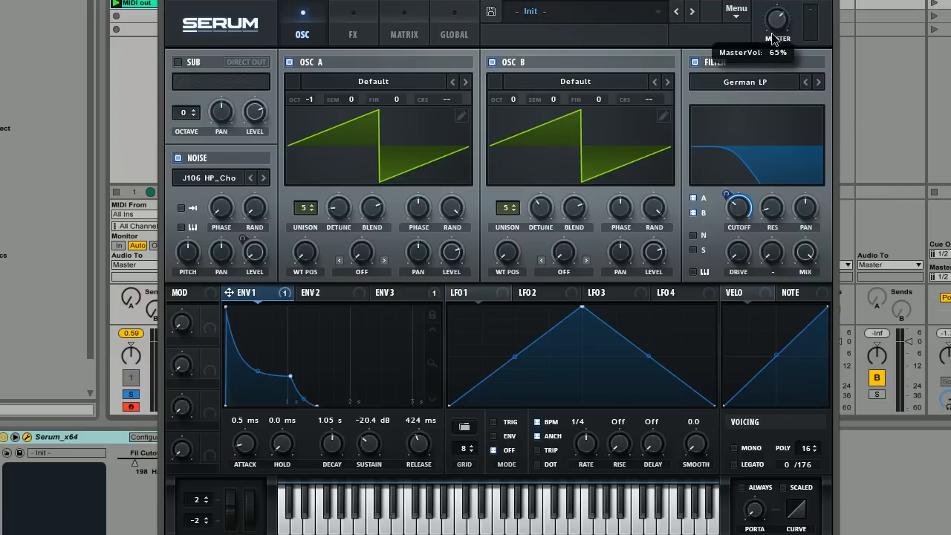
drag(773, 32, 770, 58)
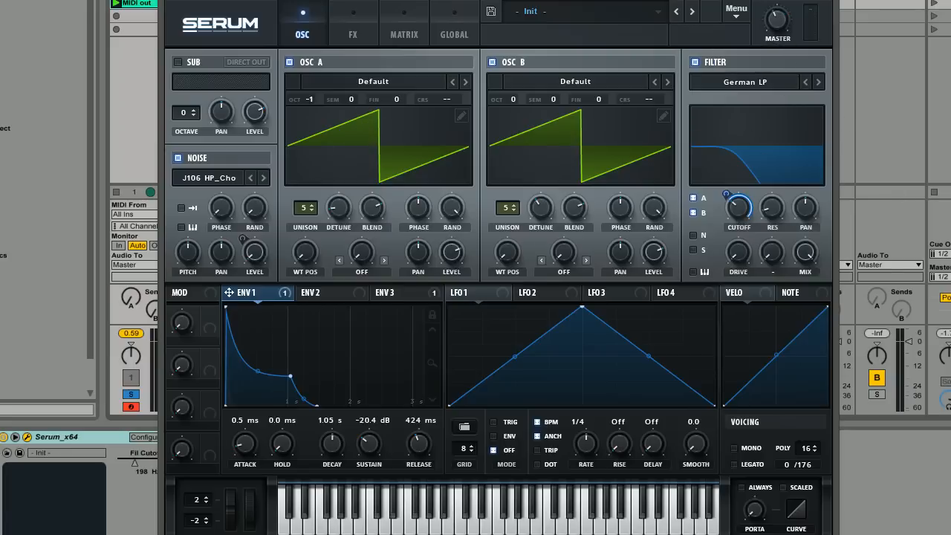
key(space)
drag(773, 32, 775, 0)
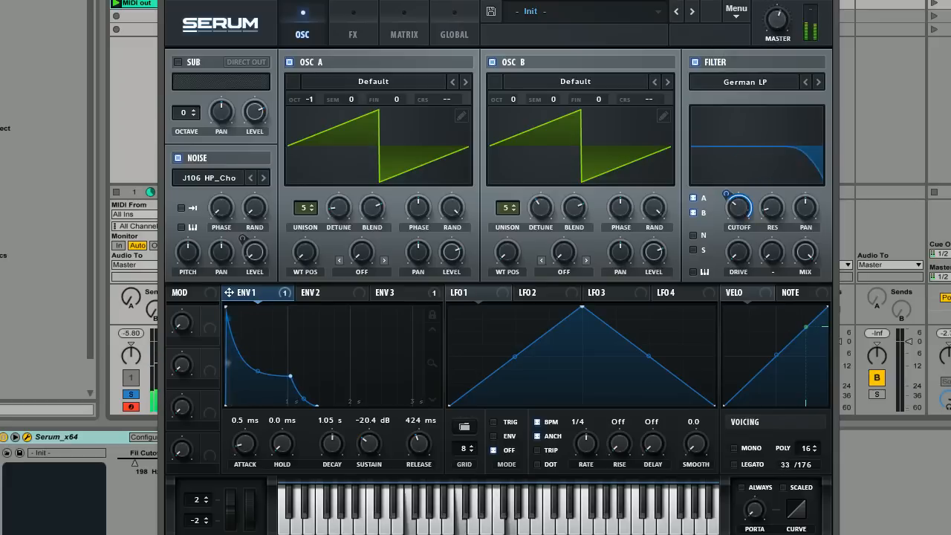
key(space)
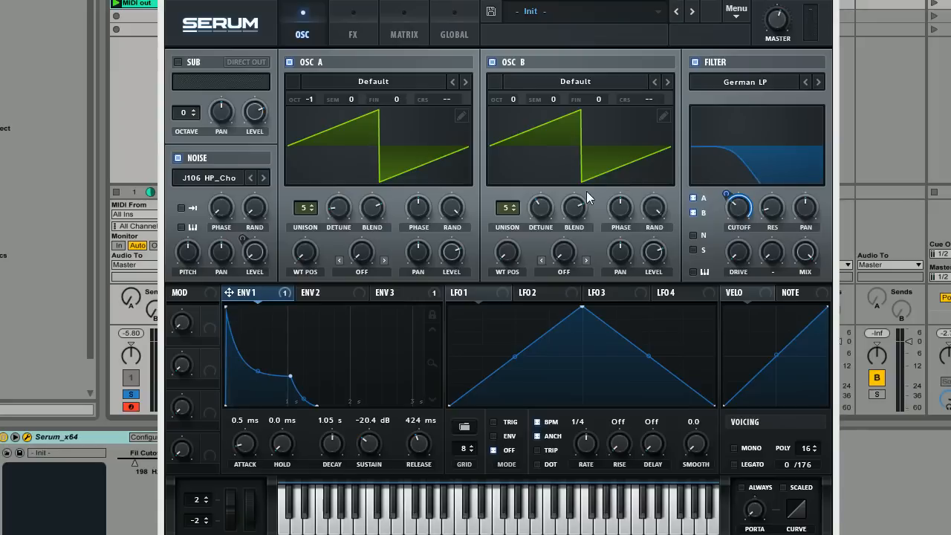
- Enable the Hyper/Dimension effect, lowering the hyper mix and dimension size and raising the dimension mix
click(349, 28)
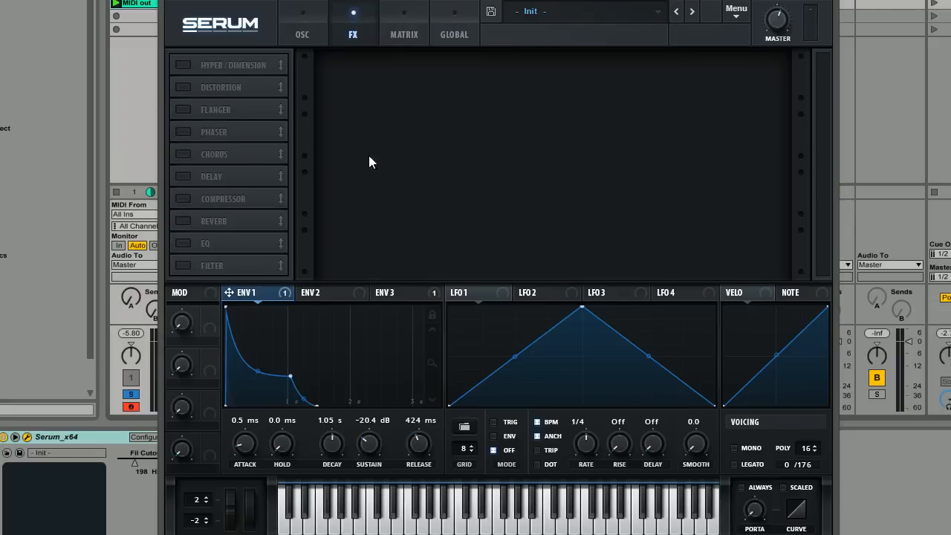
click(184, 65)
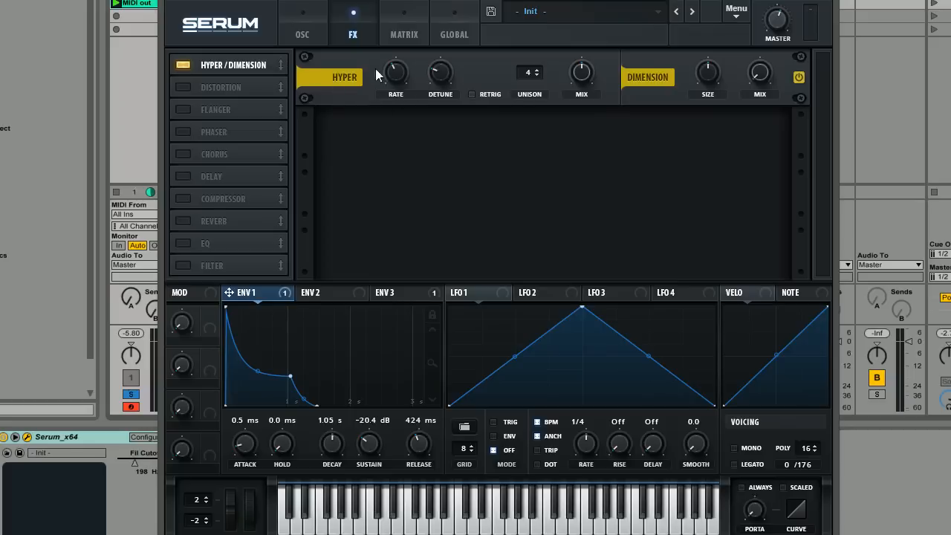
click(313, 28)
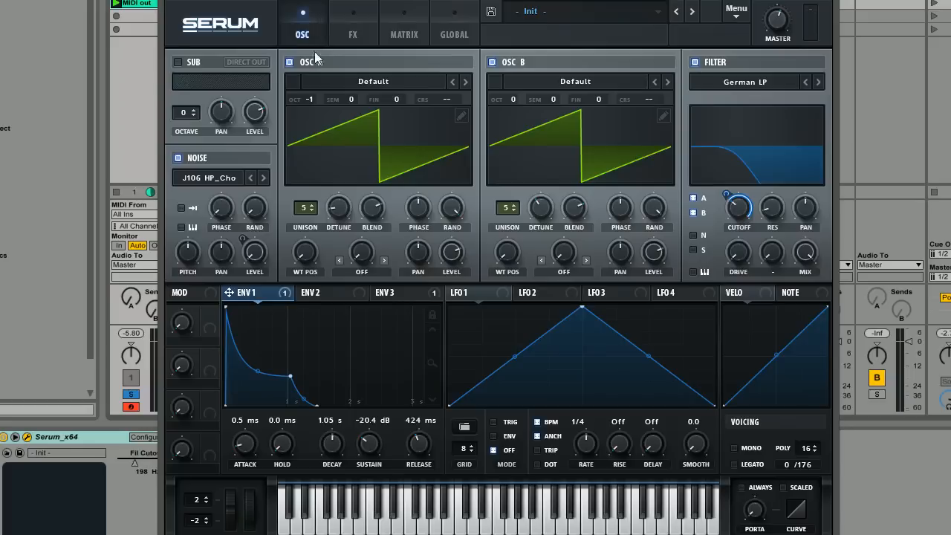
click(353, 33)
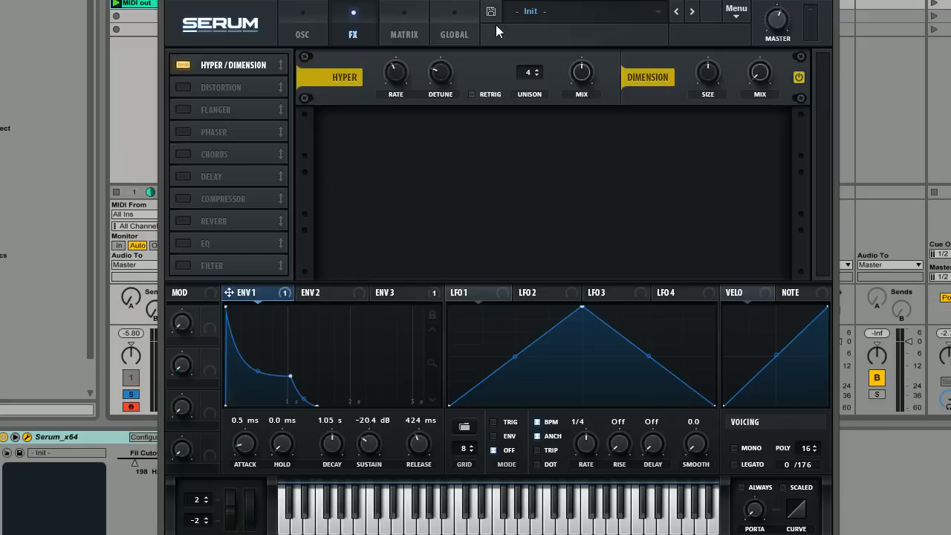
click(302, 36)
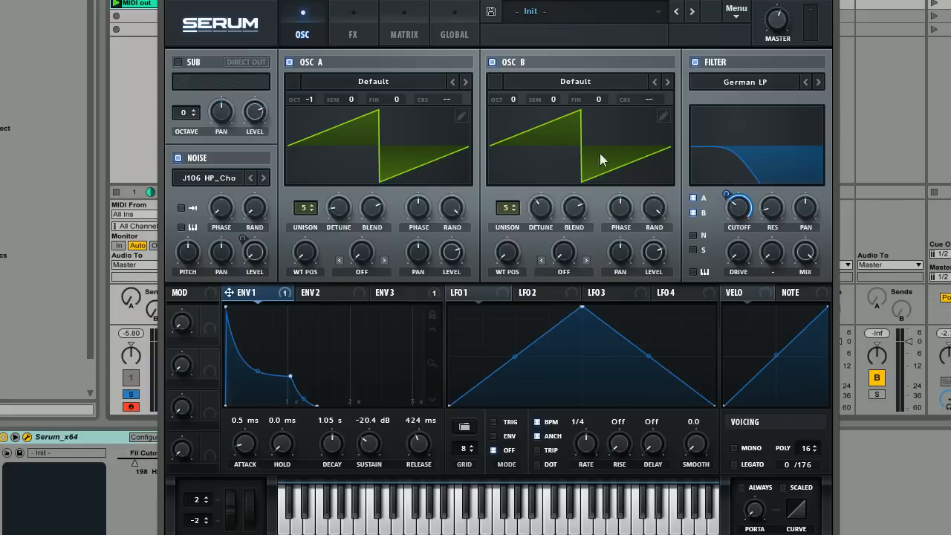
click(354, 34)
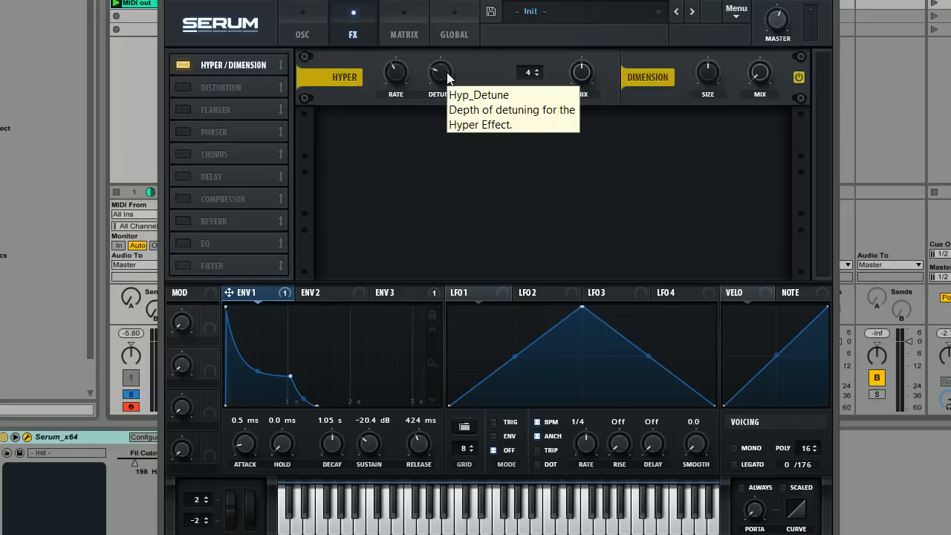
drag(582, 72, 575, 117)
drag(764, 77, 747, 4)
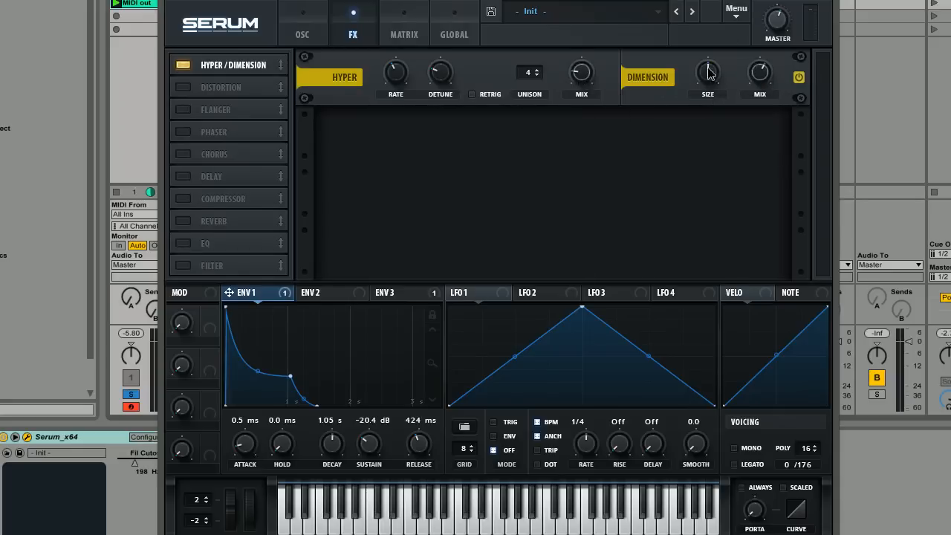
drag(708, 72, 712, 97)
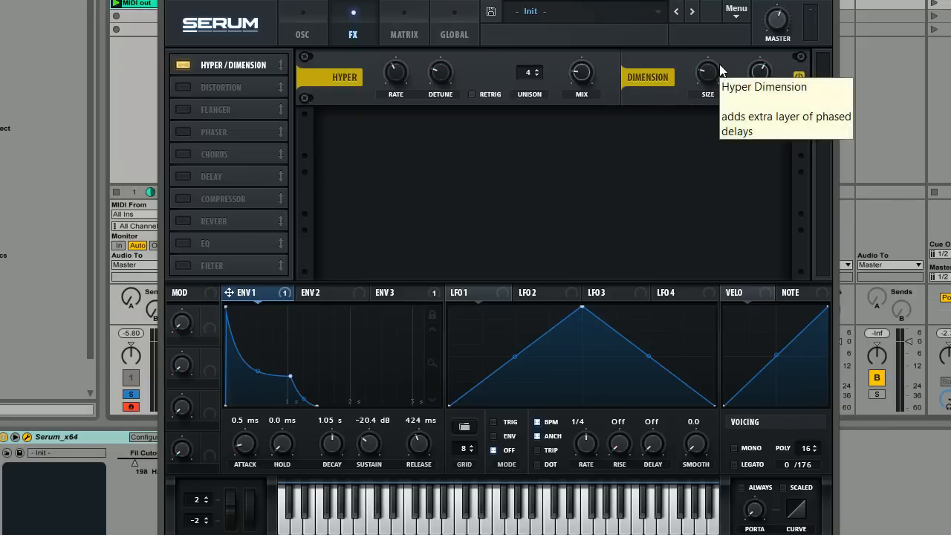
drag(723, 74, 701, 46)
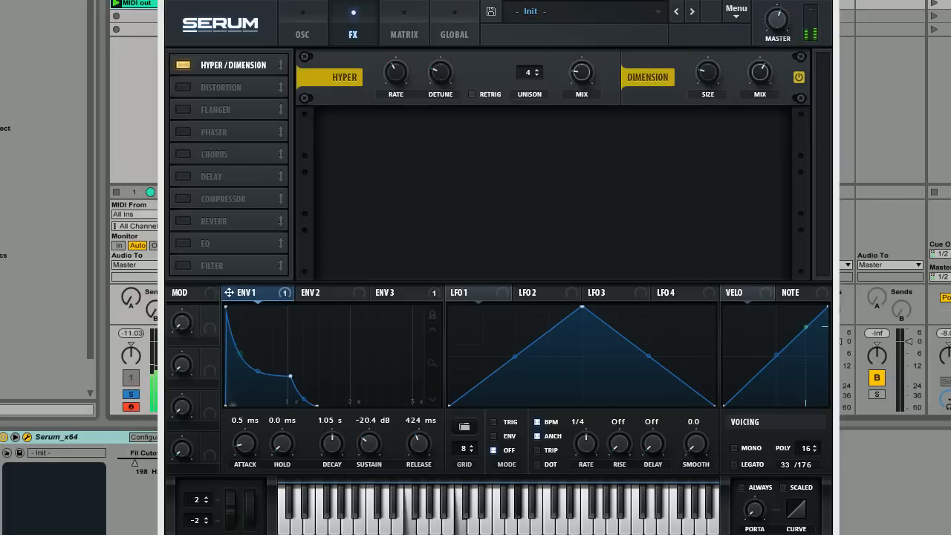
- Raise the master volume while auditioning the pluck with the Hyper/Dimension effect
drag(778, 23, 773, 4)
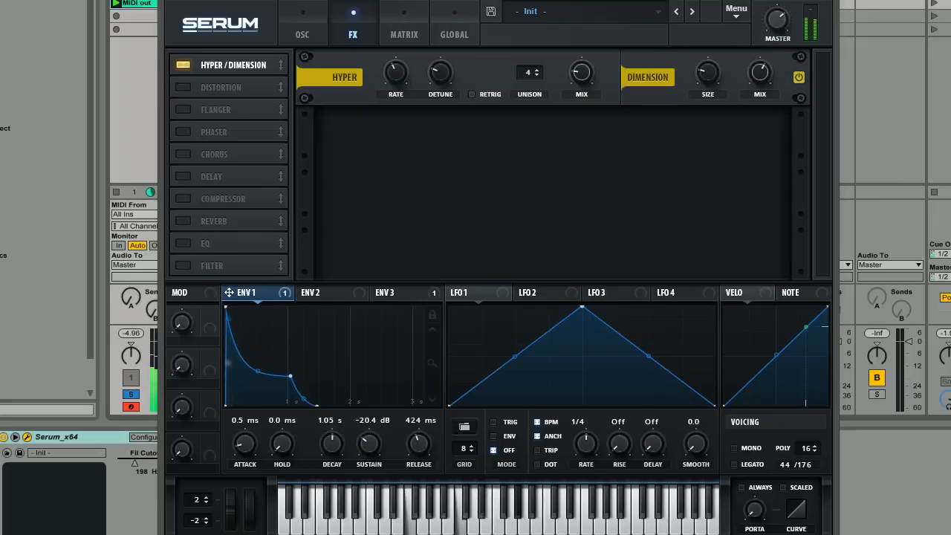
click(298, 0)
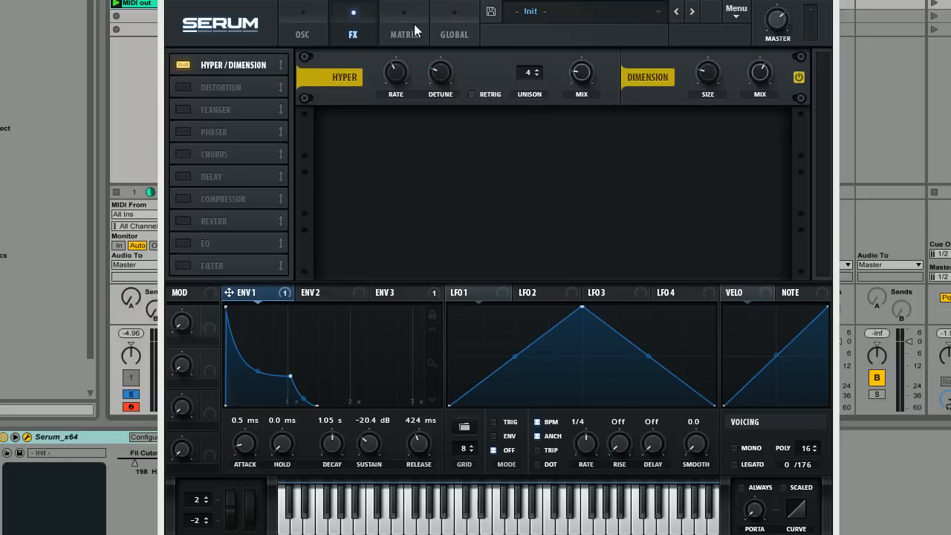
- Enable the compressor in multiband mode, raise its gain and lower its threshold, reducing the master volume to compensate
click(182, 199)
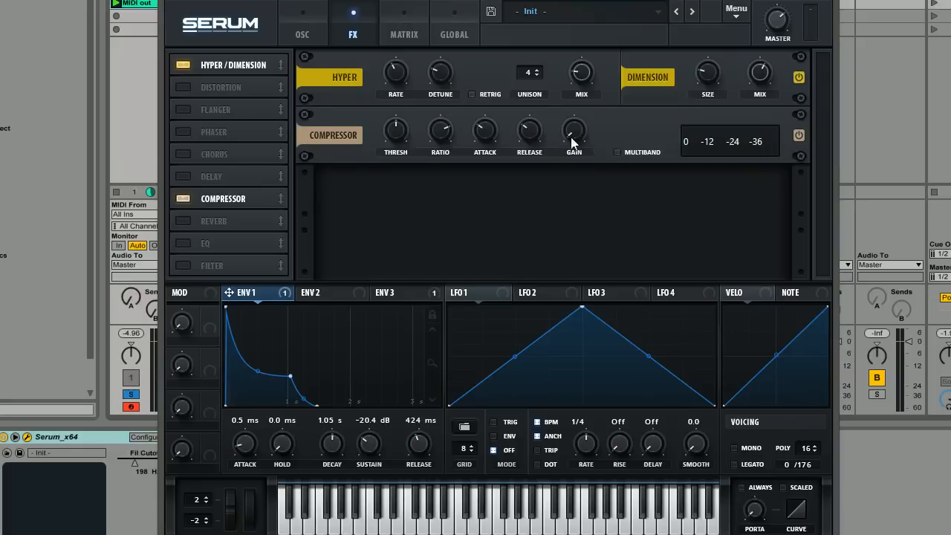
click(618, 153)
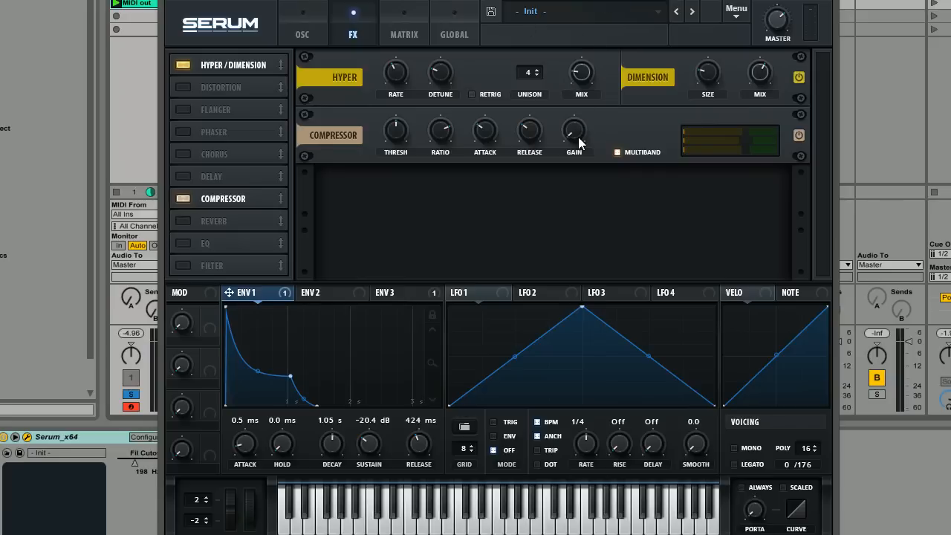
mouse_move(580, 139)
mouse_down()
mouse_move(576, 125)
mouse_move(578, 136)
mouse_up()
drag(795, 24, 766, 30)
drag(395, 128, 390, 139)
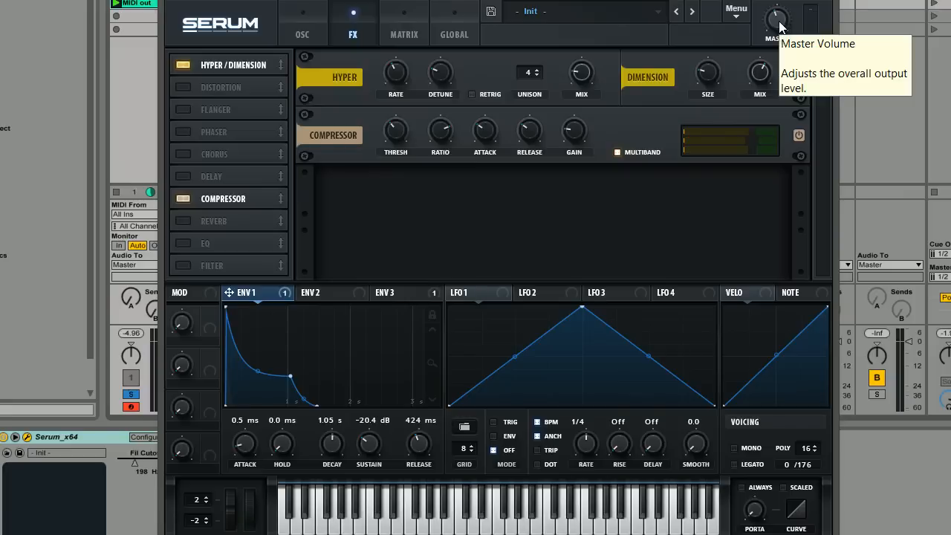
- Fine-tune the compressor's gain and lengthen its release
mouse_move(574, 131)
mouse_down()
mouse_move(572, 121)
mouse_move(573, 134)
mouse_up()
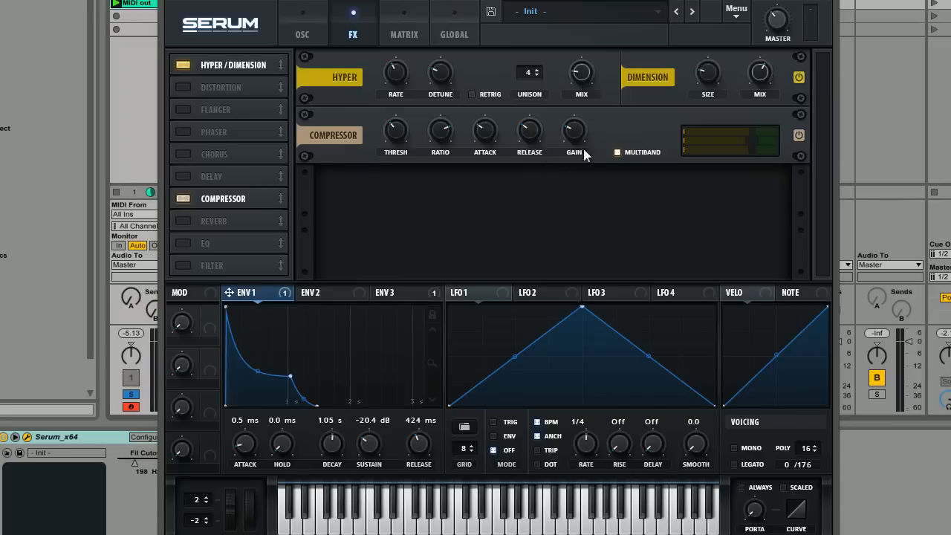
mouse_move(527, 132)
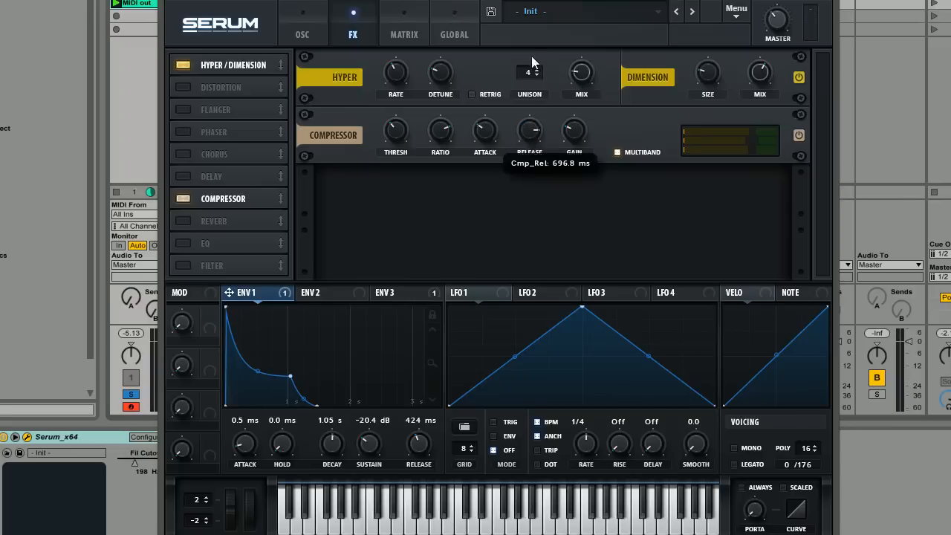
drag(525, 137, 456, 124)
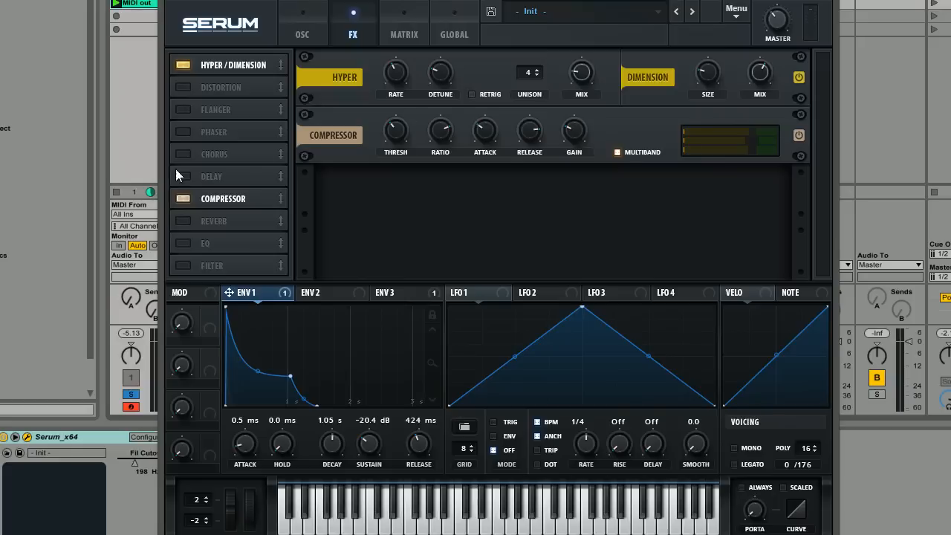
- Add a Downsample distortion after the compressor with a reduced mix, and set the master volume to 38% while auditioning
click(181, 88)
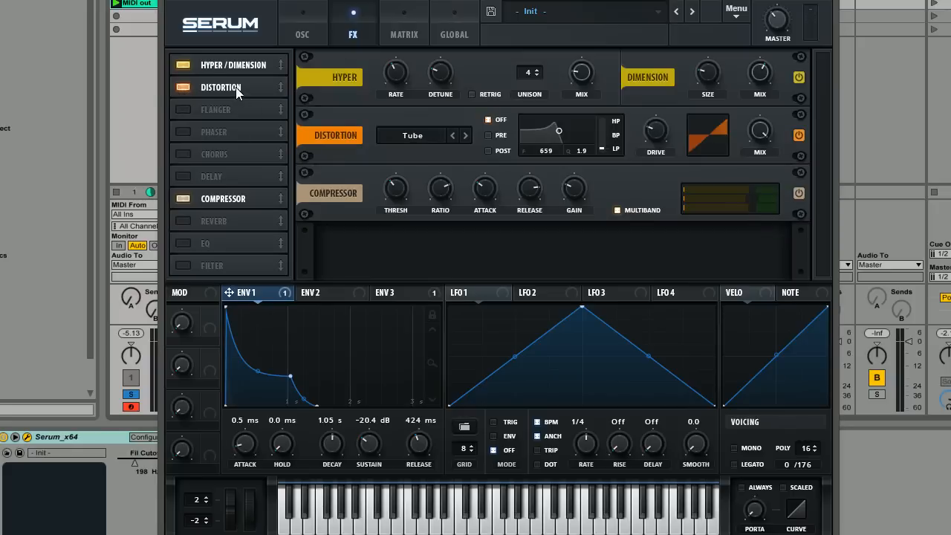
click(421, 132)
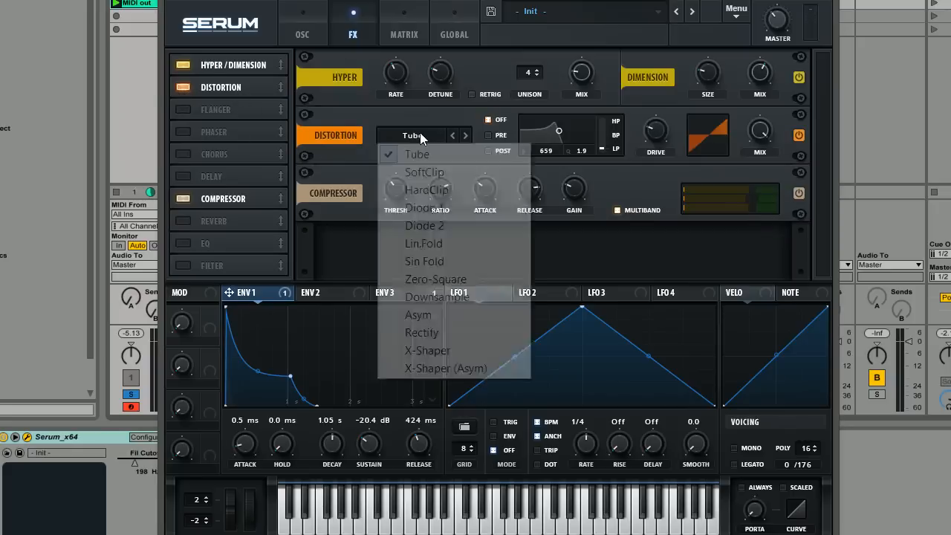
click(446, 298)
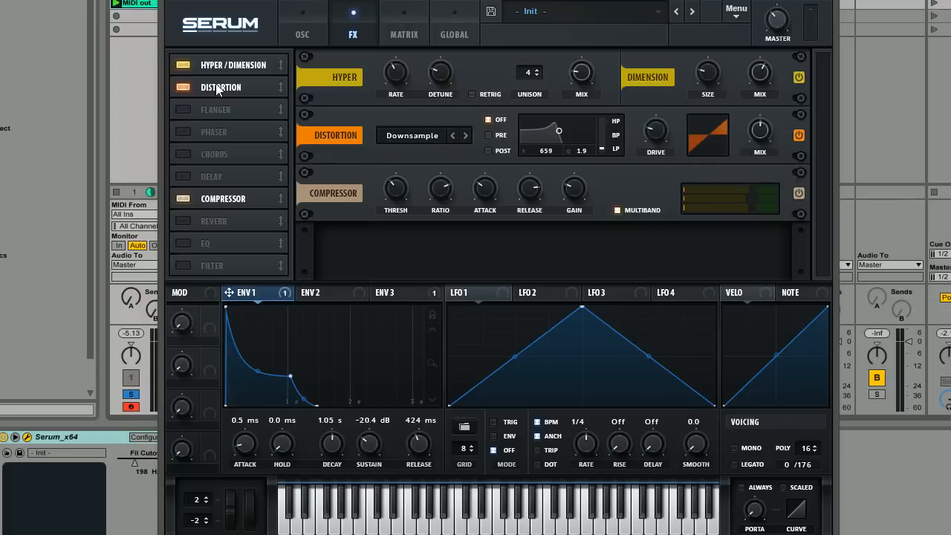
drag(221, 84, 232, 199)
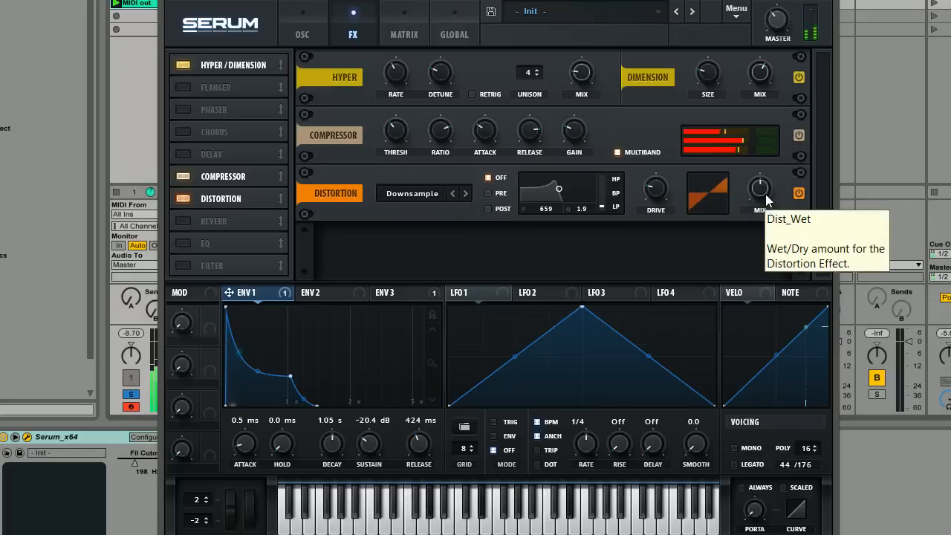
mouse_move(779, 31)
mouse_down()
mouse_move(781, 9)
mouse_move(779, 24)
mouse_up()
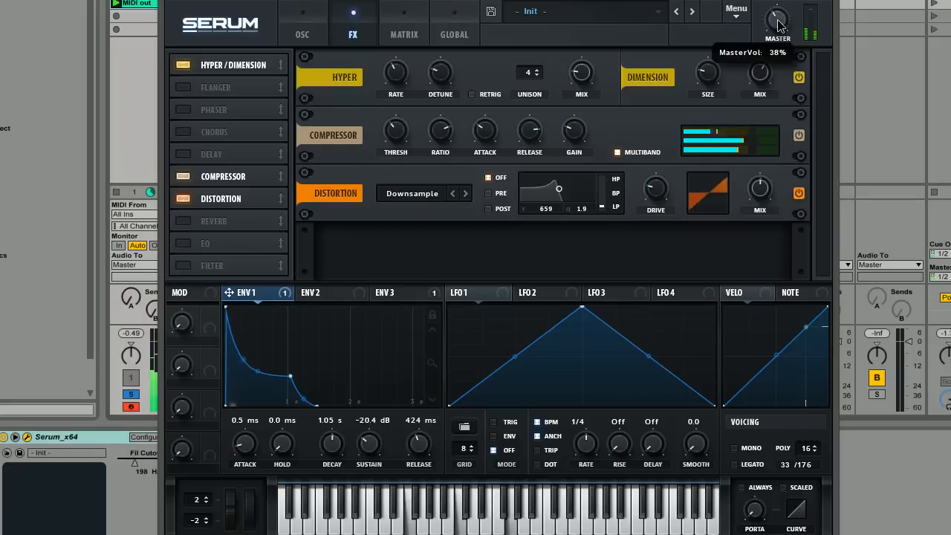
key(space)
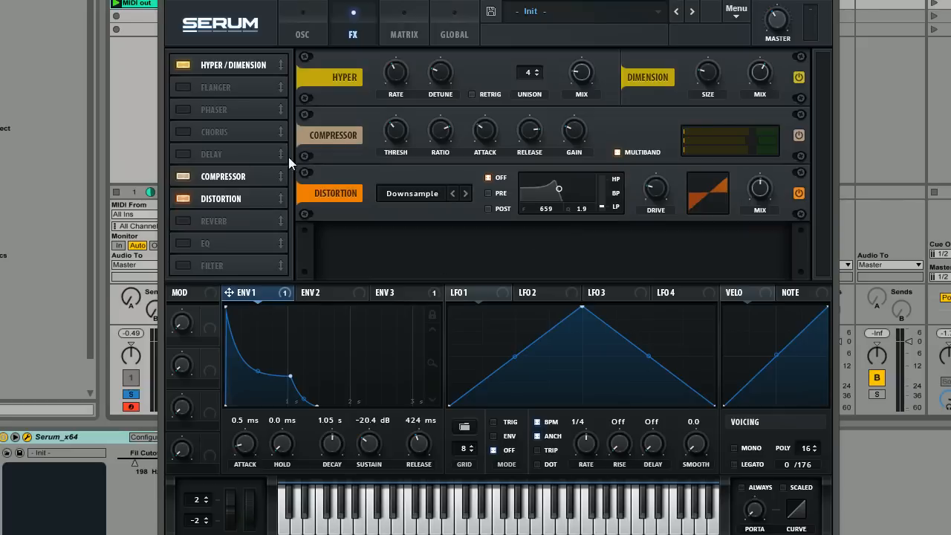
- Enable the reverb and raise its low cut and high cut
click(187, 220)
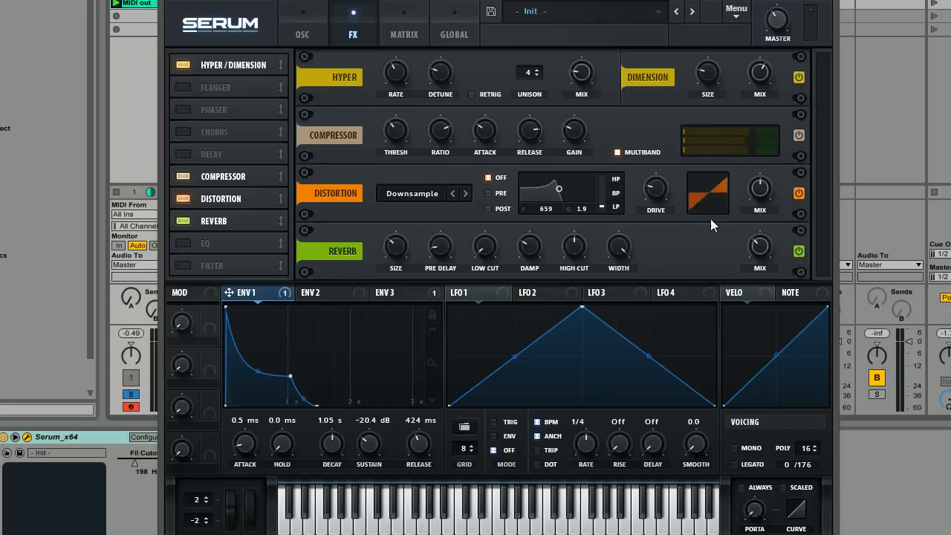
drag(489, 246, 490, 211)
mouse_move(579, 249)
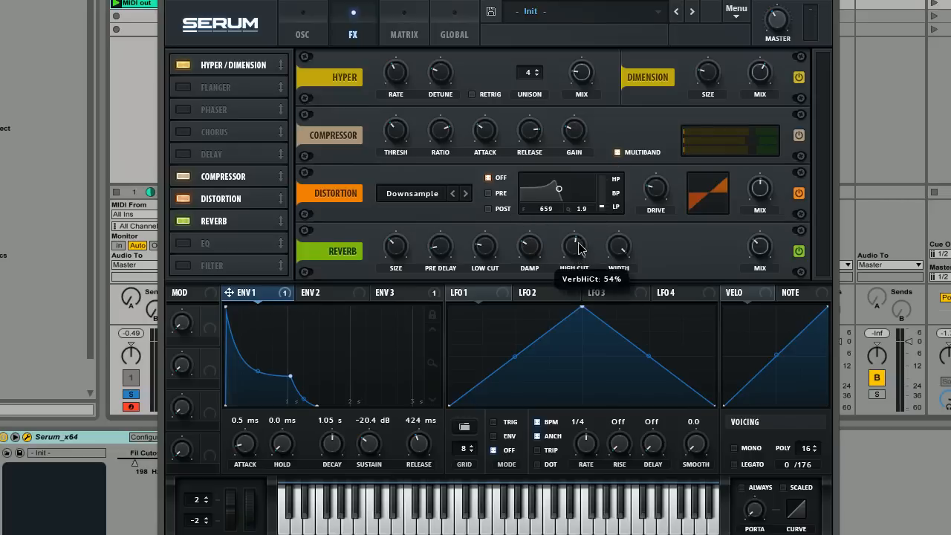
drag(578, 244, 579, 218)
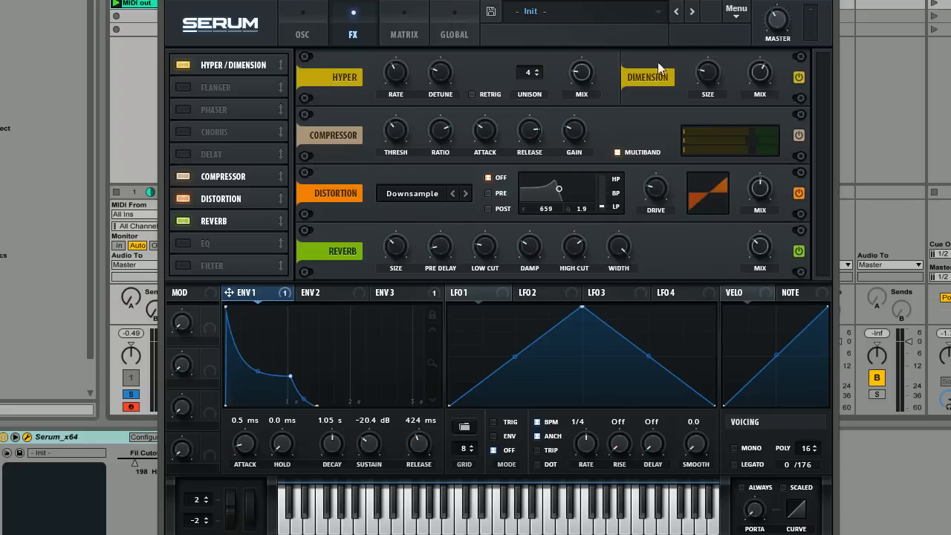
- Set envelope 1 to 1.54 s decay and -21.3 dB sustain, and audition the pluck
click(299, 24)
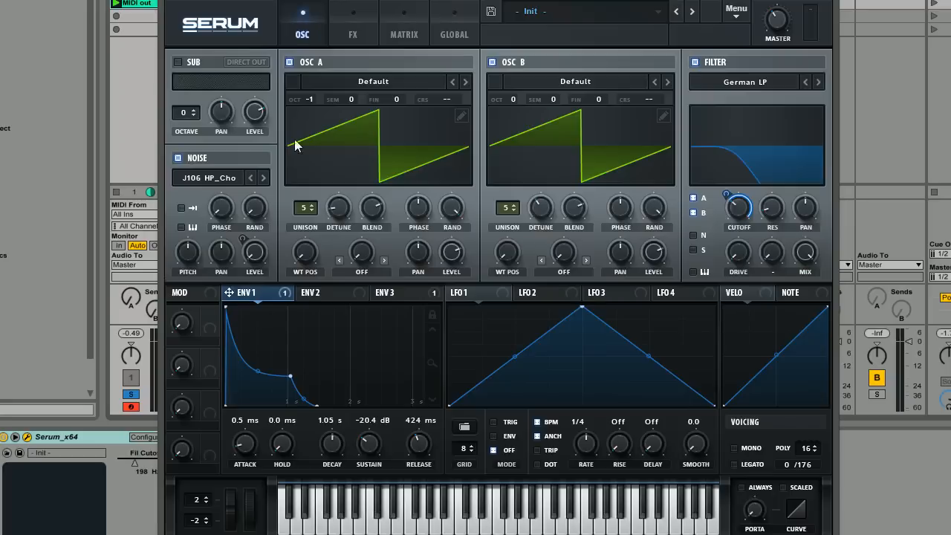
drag(289, 376, 301, 382)
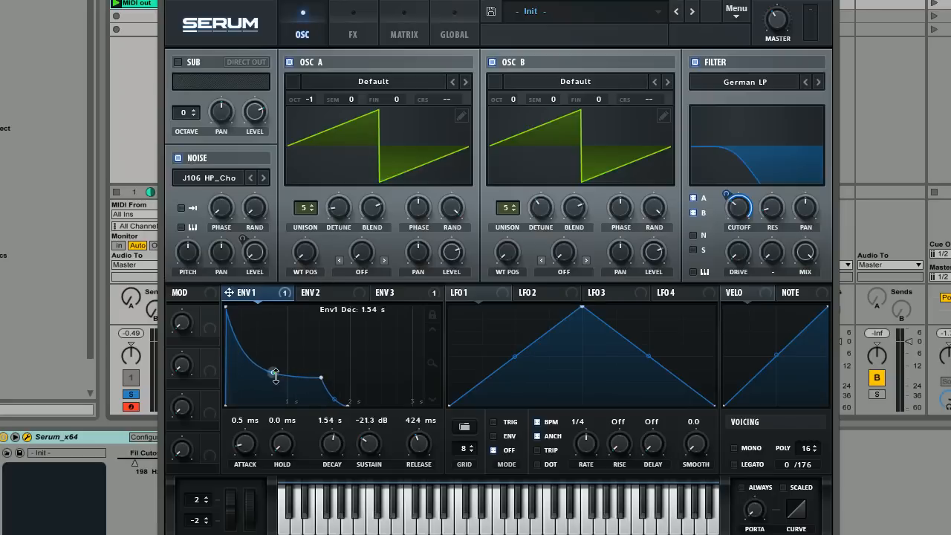
key(space)
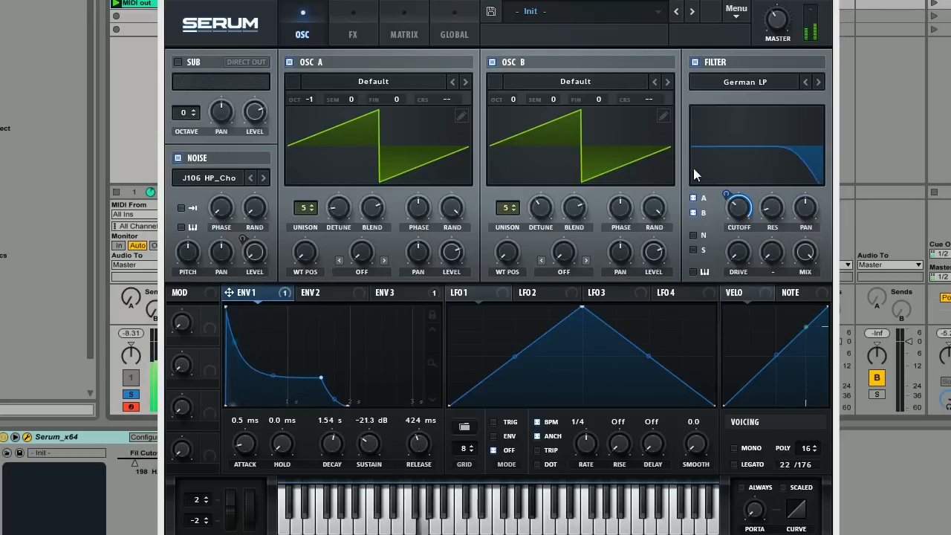
- Review the effects chain and reverb settings, and return to the oscillator view
click(363, 31)
mouse_move(394, 251)
mouse_down()
mouse_move(395, 262)
mouse_move(394, 251)
mouse_up()
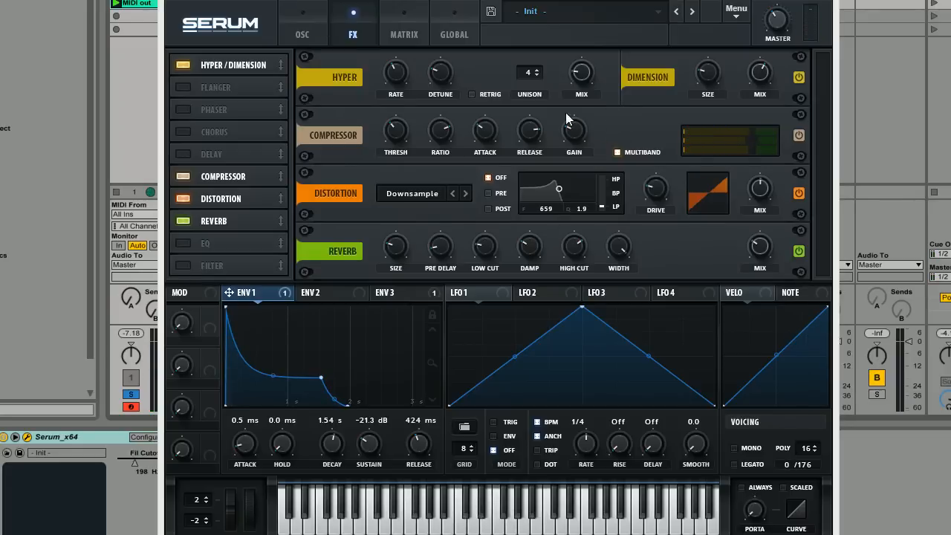
click(302, 30)
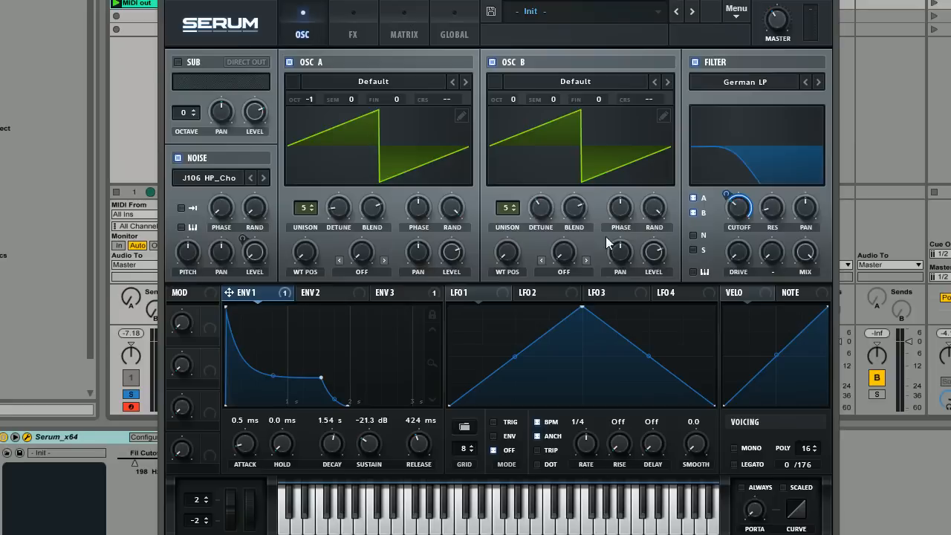